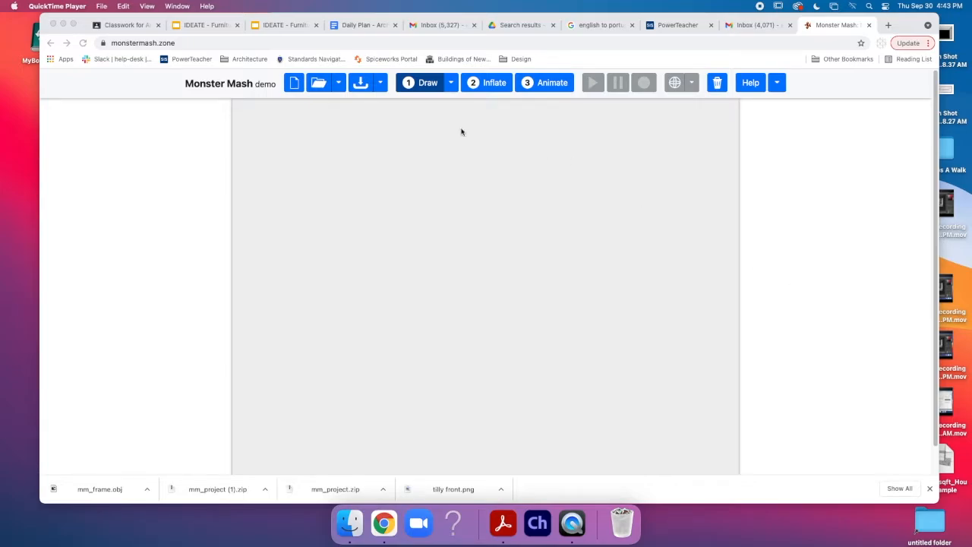
Start a blank project and look through the help's quick start, example gallery and descriptions of the draw, inflate, animation and redraw modes.
click(296, 85)
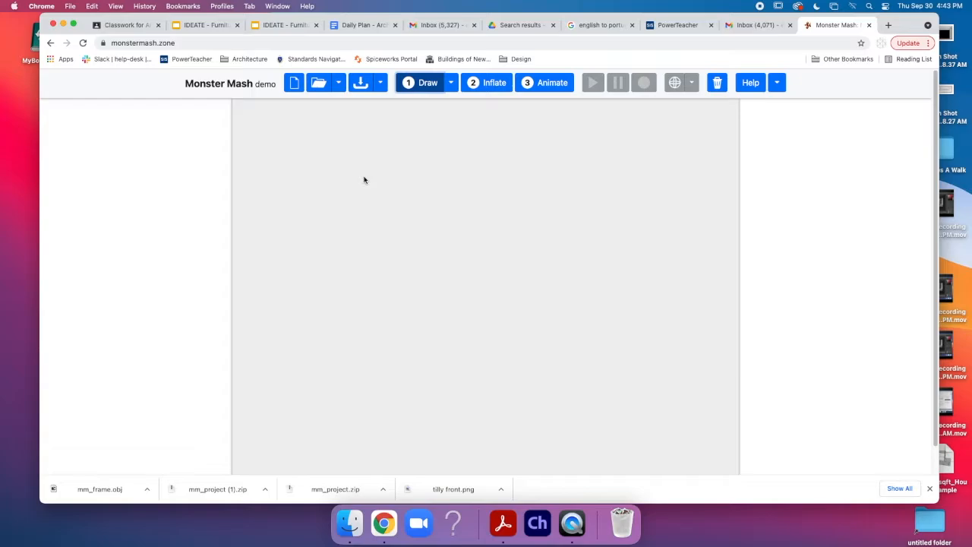
click(750, 84)
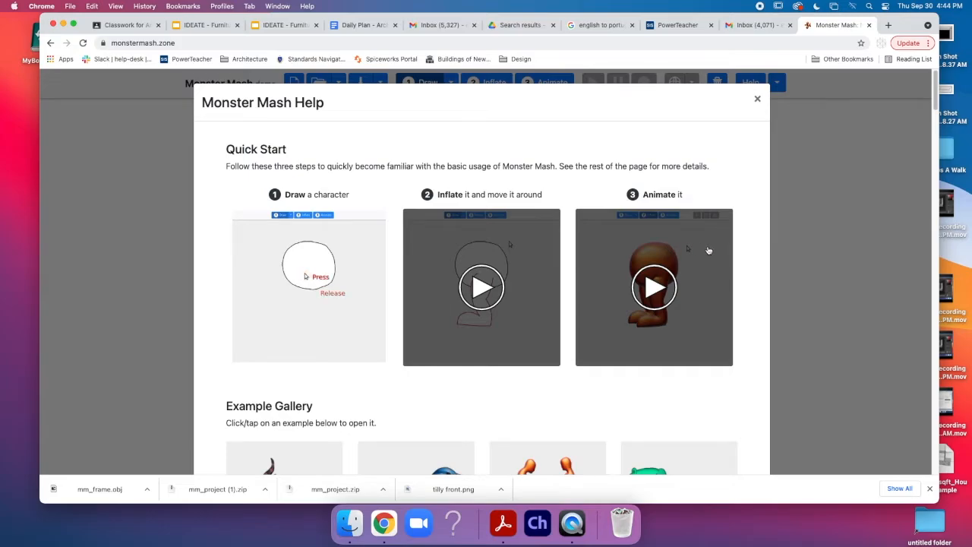
scroll(481, 328, down, 5)
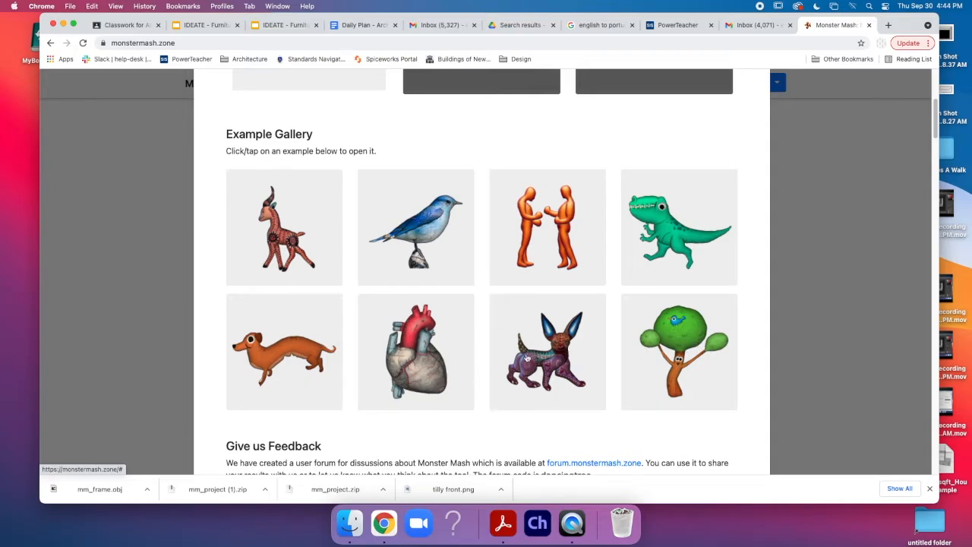
scroll(524, 354, down, 8)
scroll(523, 350, down, 15)
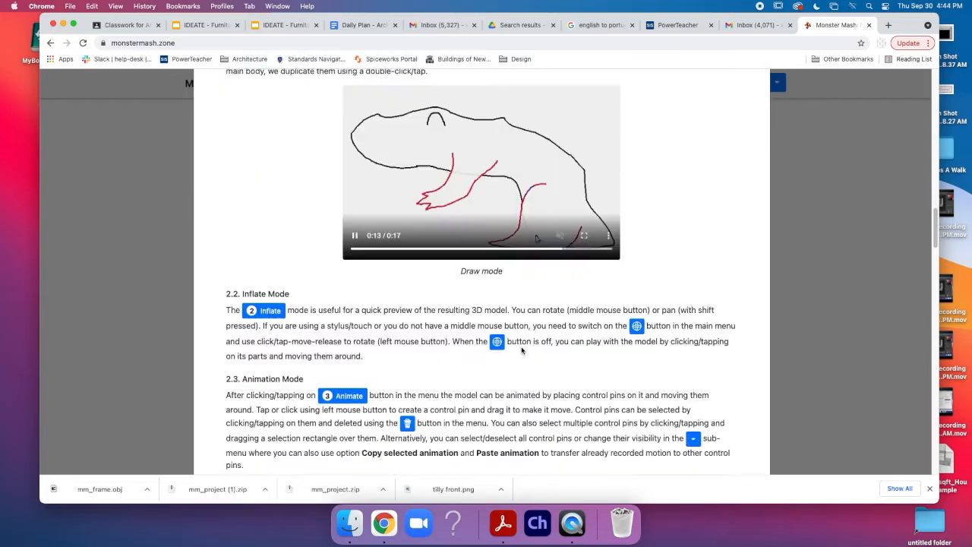
scroll(522, 350, down, 10)
scroll(522, 350, down, 10)
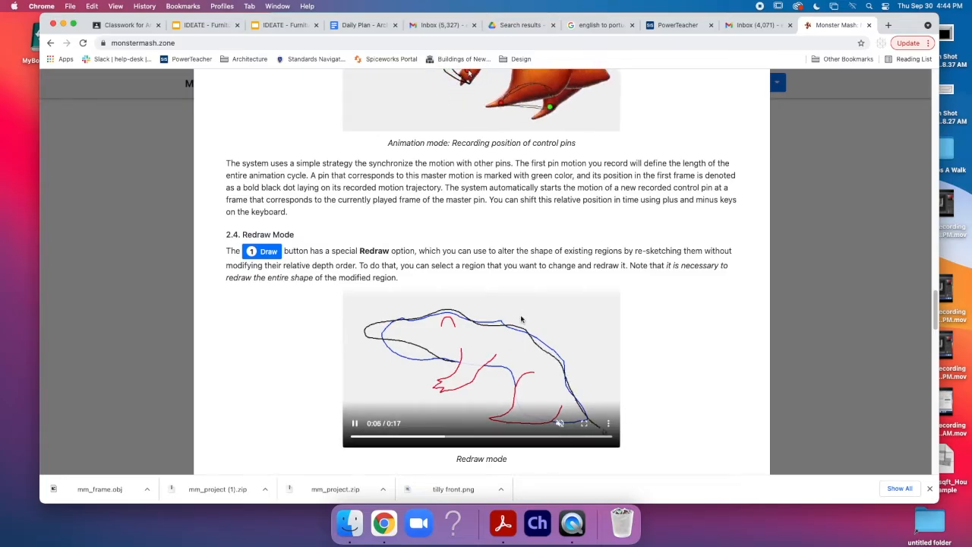
scroll(522, 318, up, 20)
scroll(521, 323, up, 15)
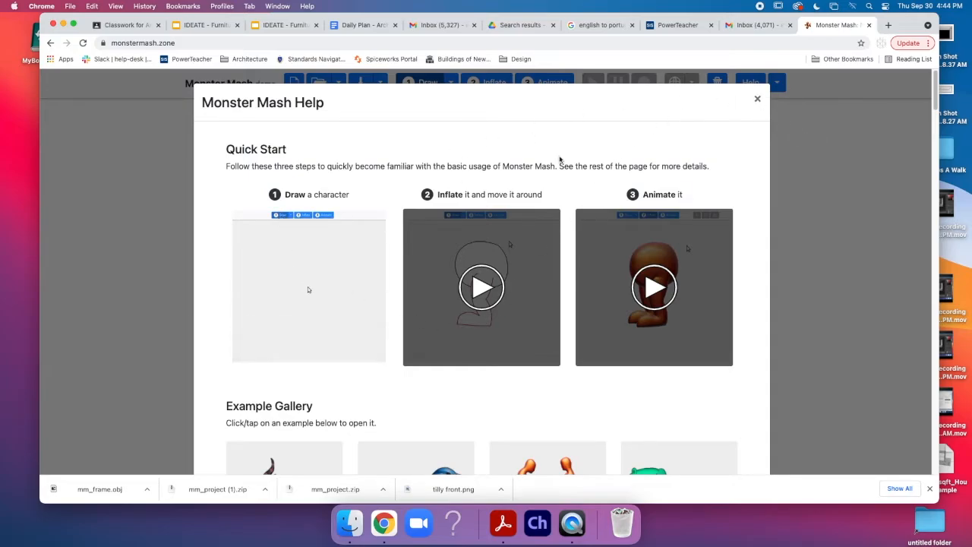
click(757, 103)
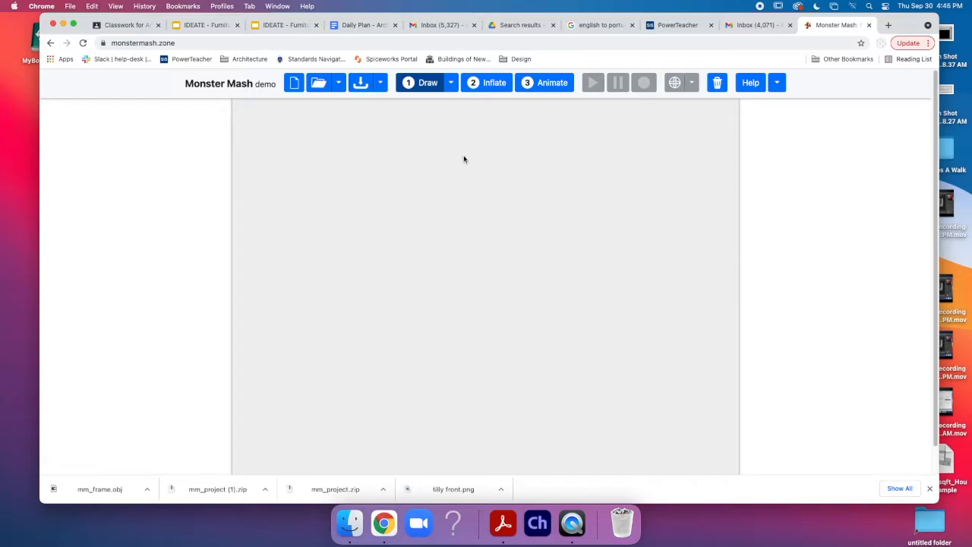
Sketch a monster in profile: a long-headed body outline plus an open-ended arm with a hand and a leg with a foot overlapping the body.
mouse_move(496, 151)
mouse_down()
mouse_move(379, 141)
mouse_move(359, 176)
mouse_move(455, 181)
mouse_move(431, 232)
mouse_move(509, 277)
mouse_move(471, 294)
mouse_move(460, 348)
mouse_move(509, 374)
mouse_move(588, 352)
mouse_move(600, 268)
mouse_move(559, 258)
mouse_move(544, 203)
mouse_move(506, 173)
mouse_up()
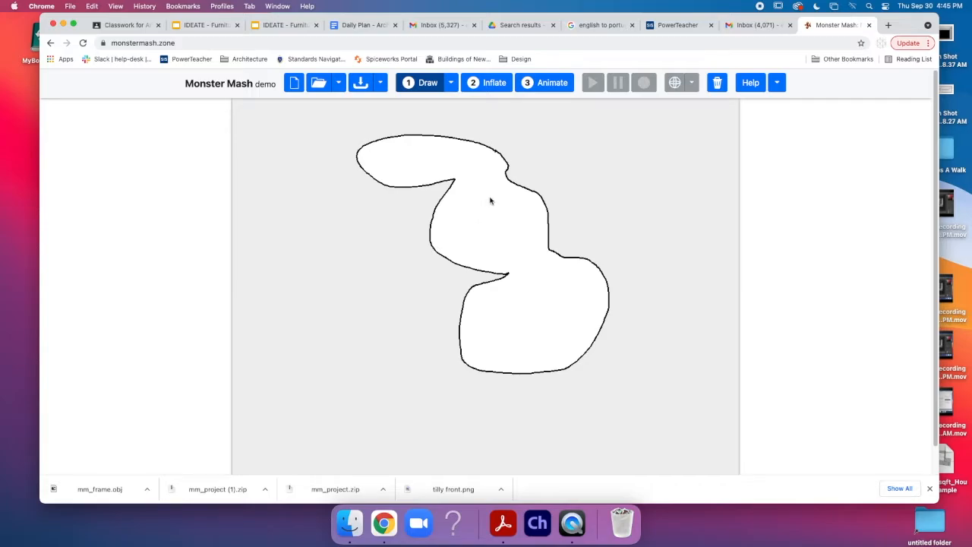
mouse_move(489, 199)
mouse_down()
mouse_move(451, 247)
mouse_move(423, 258)
mouse_move(385, 247)
mouse_move(398, 256)
mouse_move(372, 270)
mouse_move(378, 287)
mouse_move(448, 265)
mouse_move(505, 215)
mouse_up()
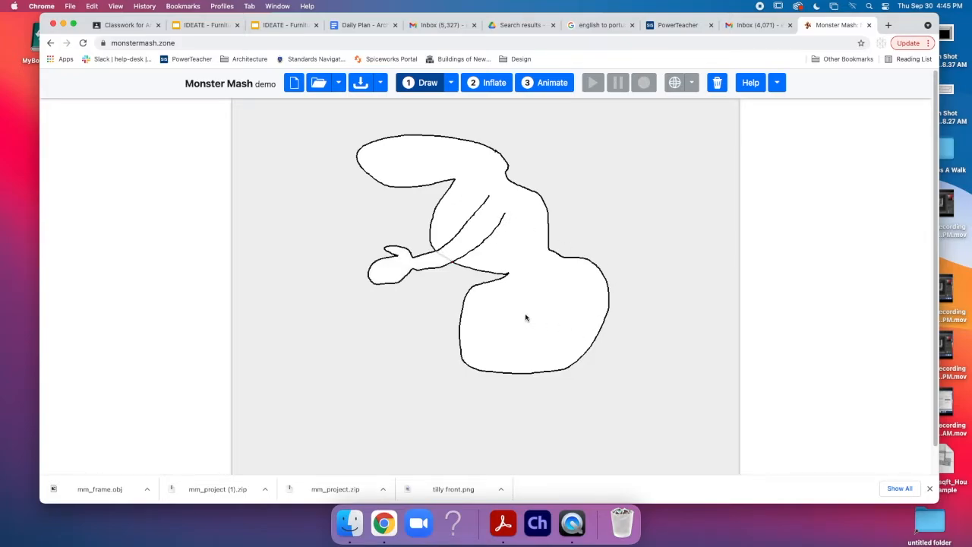
mouse_move(523, 311)
mouse_down()
mouse_move(488, 397)
mouse_move(519, 439)
mouse_move(477, 434)
mouse_move(481, 456)
mouse_move(565, 454)
mouse_move(545, 400)
mouse_move(566, 315)
mouse_up()
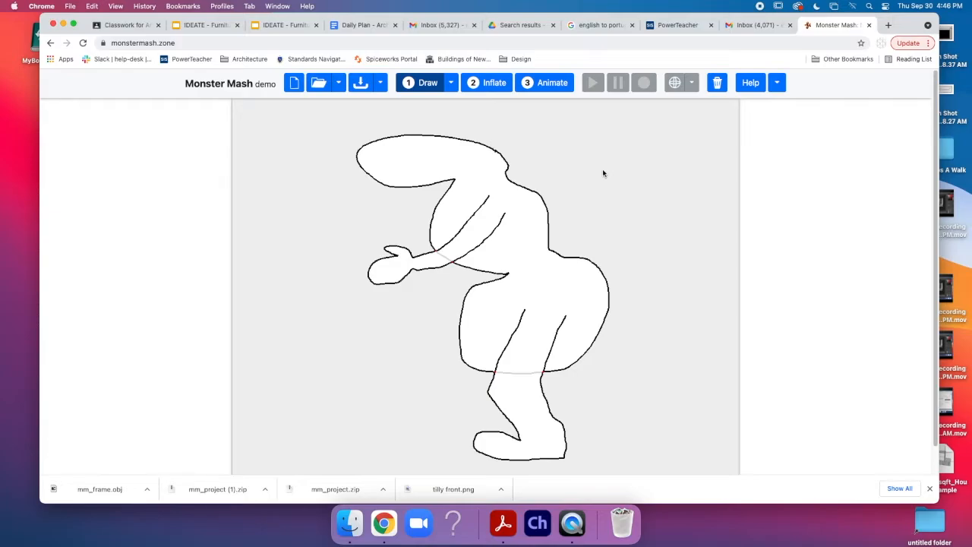
Duplicate the arm and the leg for the monster's other side, and inflate the drawing into a 3D model.
click(476, 217)
click(511, 345)
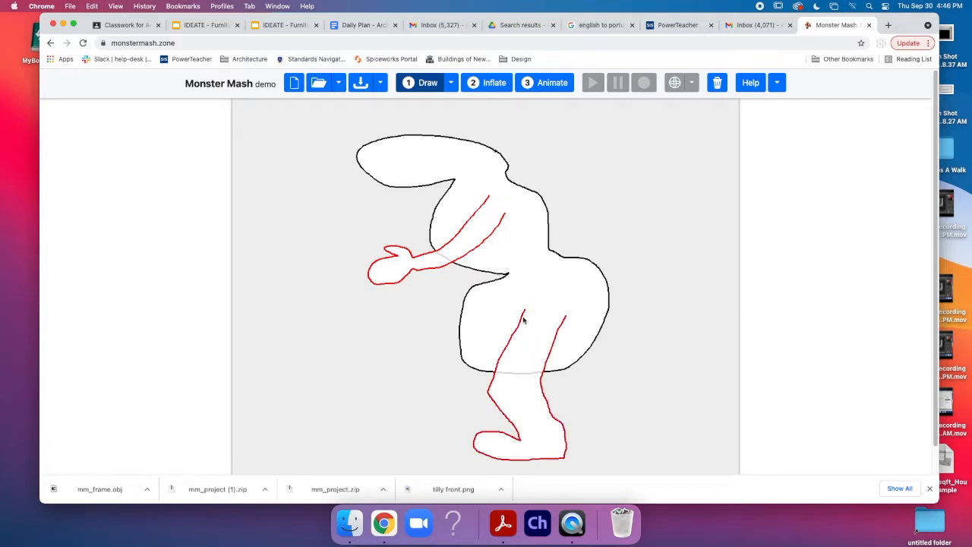
click(492, 84)
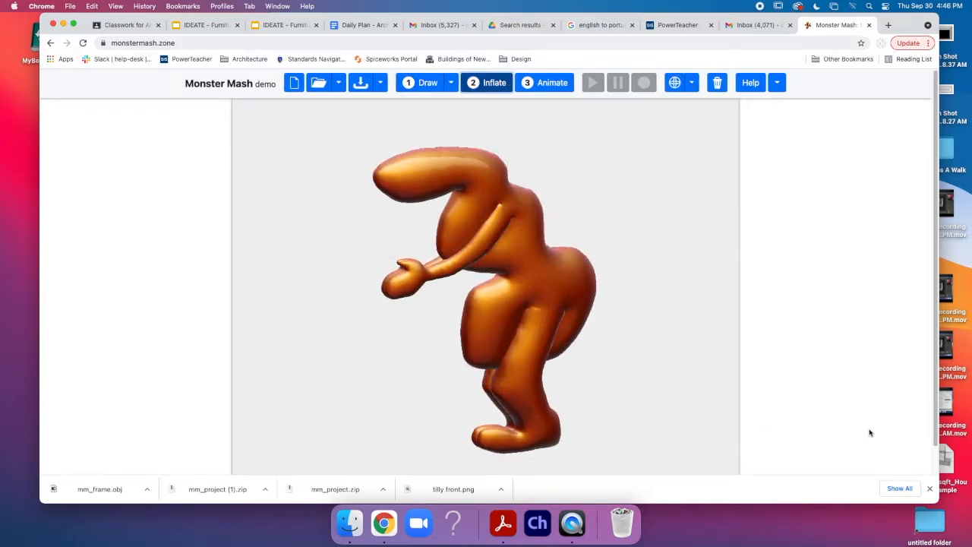
Test the inflated monster by pulling on its foot and viewing the body from different positions and angles.
drag(541, 452, 500, 346)
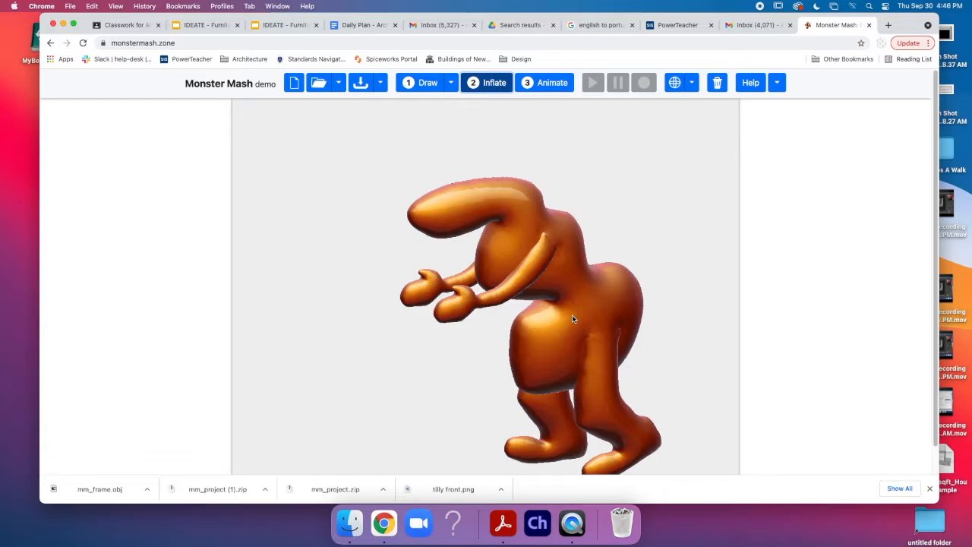
drag(566, 309, 497, 313)
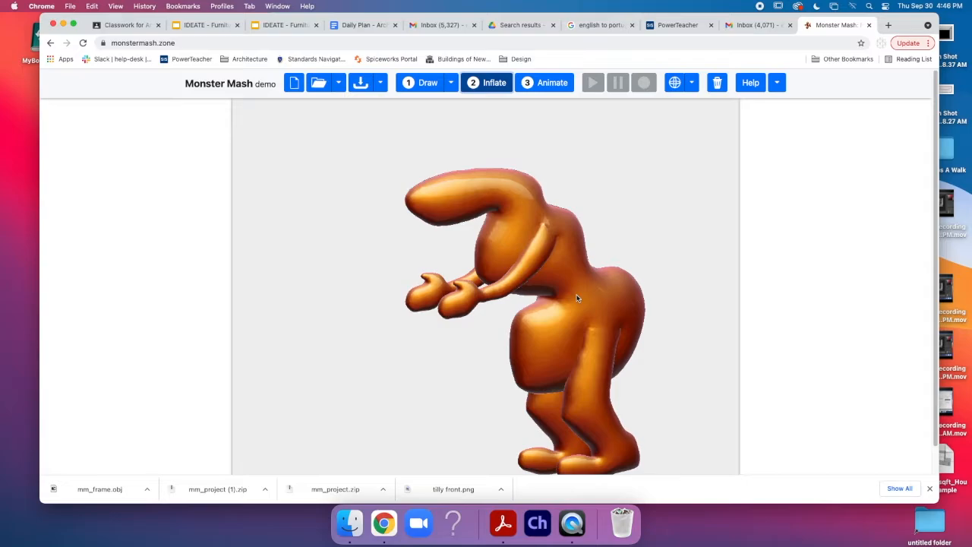
drag(577, 298, 633, 260)
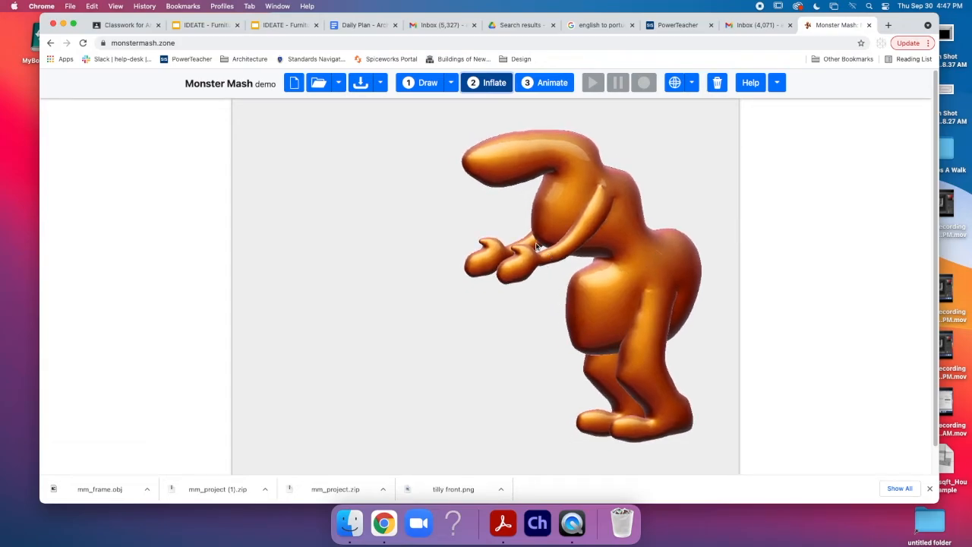
drag(607, 276, 620, 363)
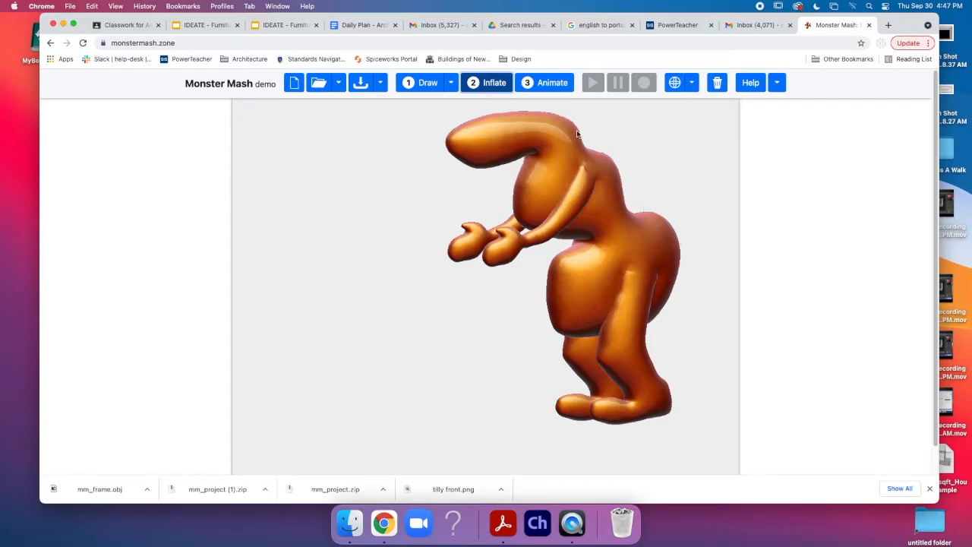
Switch to animation mode and place control pins on both hands, both feet and the near hip.
click(543, 83)
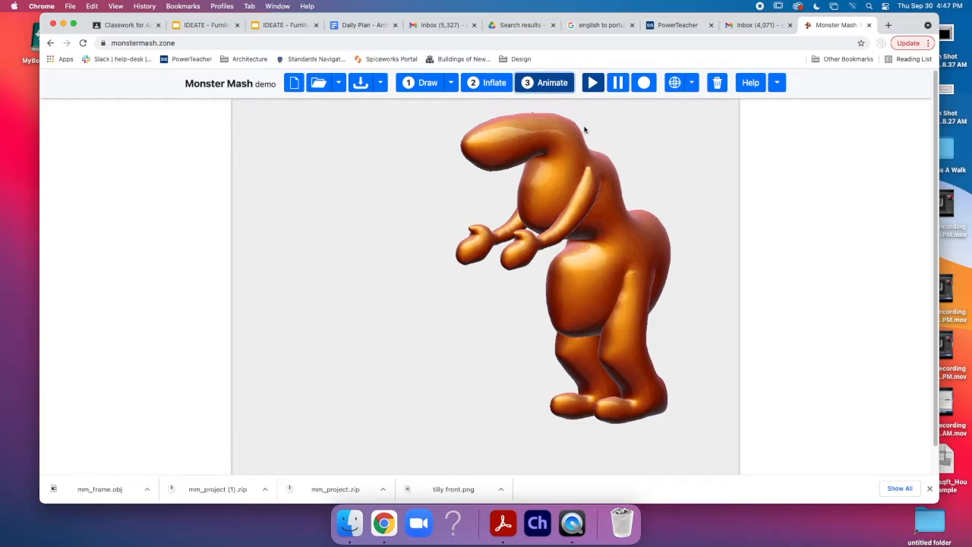
click(526, 254)
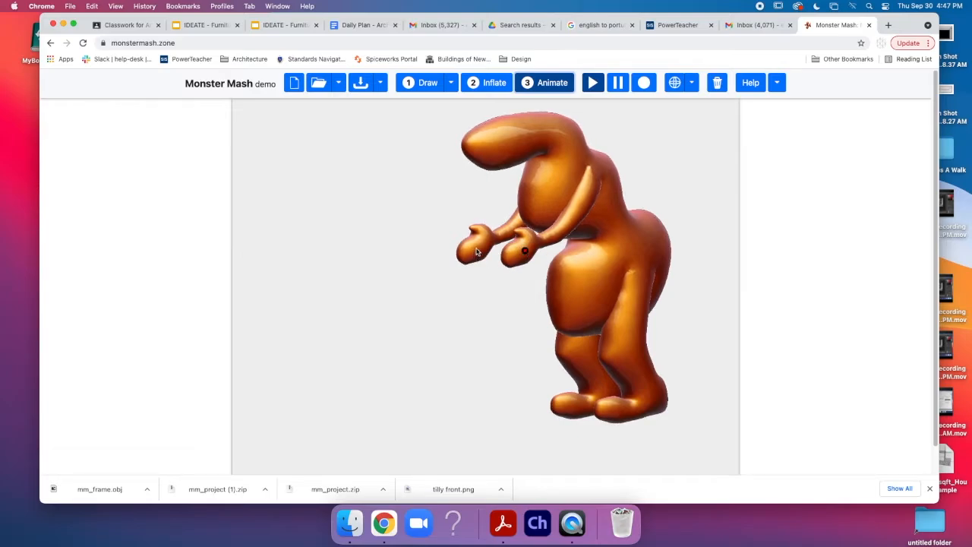
click(619, 409)
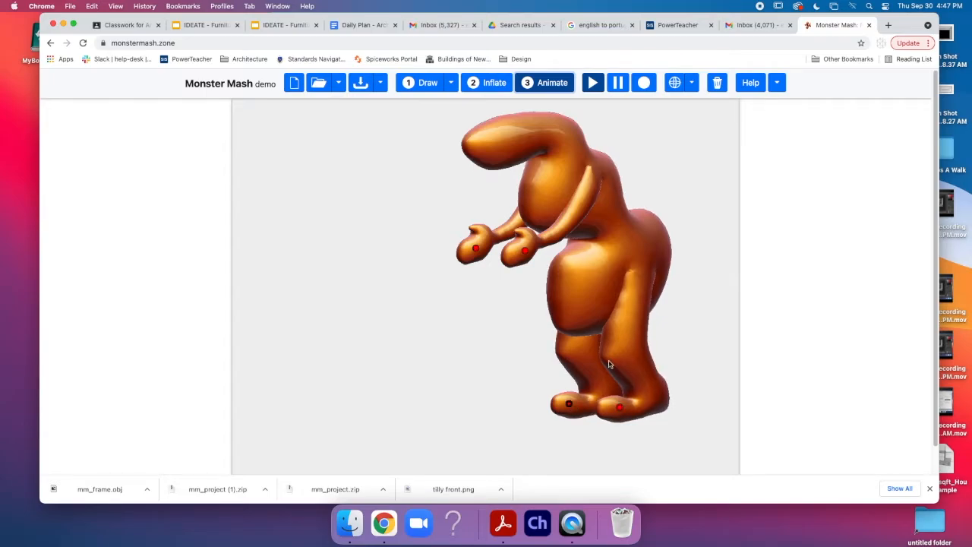
click(642, 265)
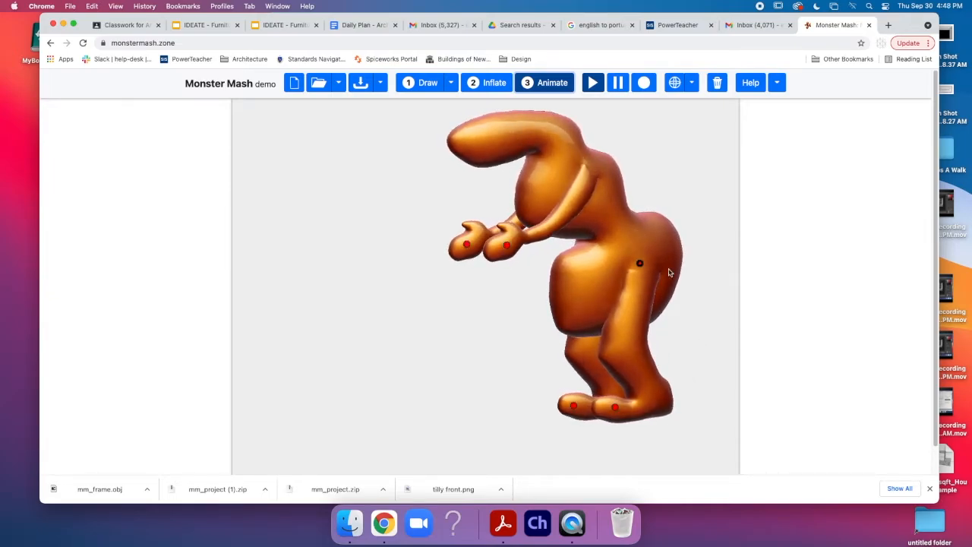
Lower the near hand by its control pin and add another pin at the shoulder of that arm.
drag(509, 249, 530, 278)
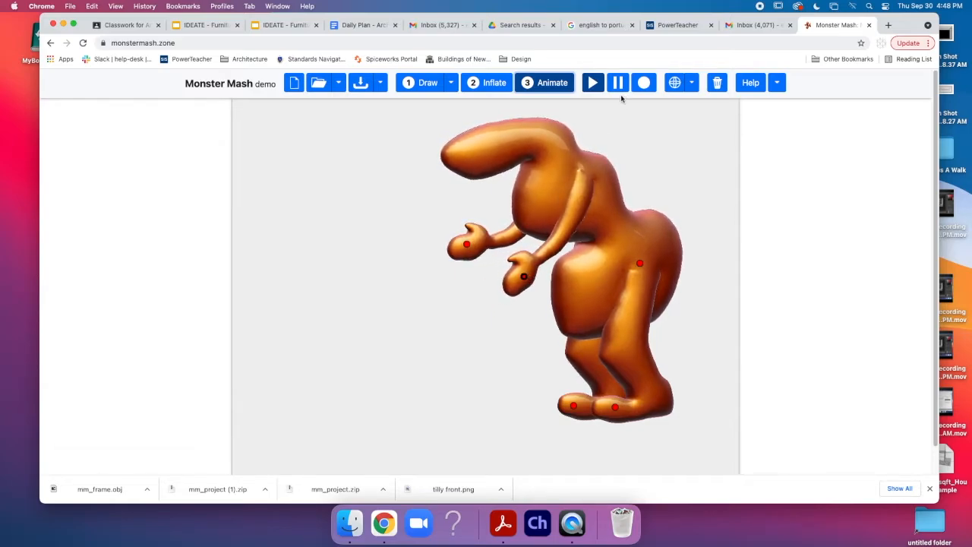
click(584, 187)
drag(526, 280, 501, 287)
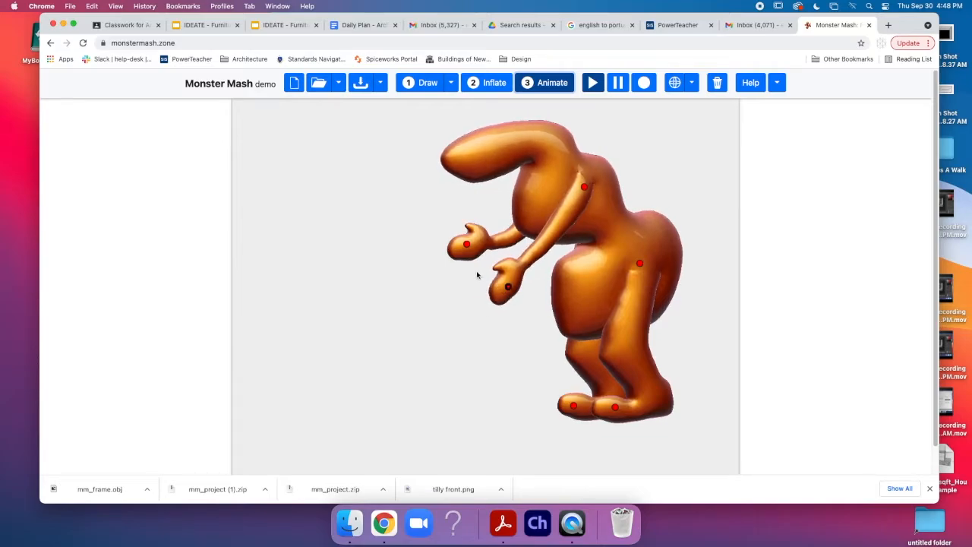
Record a looping stepping motion for the near foot's control pin and another for the far foot's pin.
drag(435, 284, 564, 251)
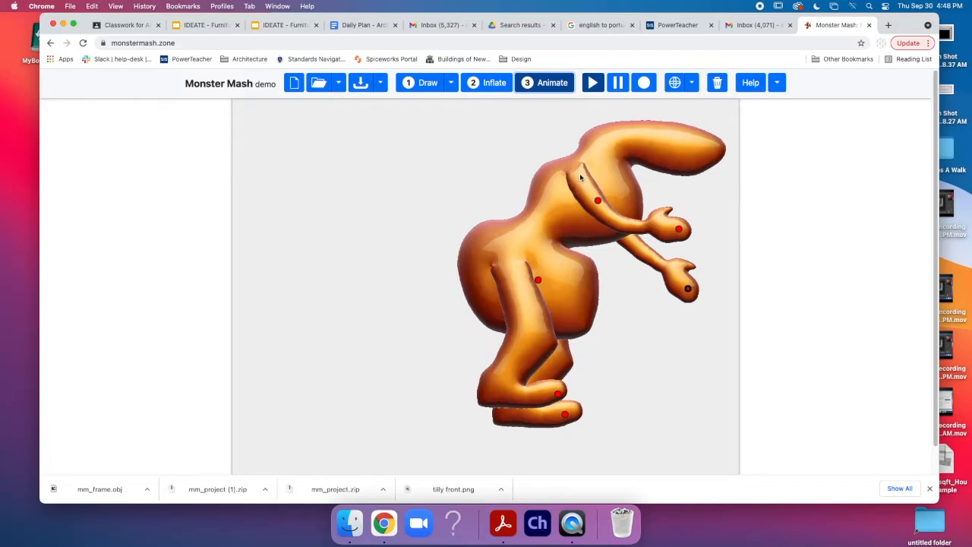
drag(607, 261, 384, 267)
drag(515, 273, 647, 273)
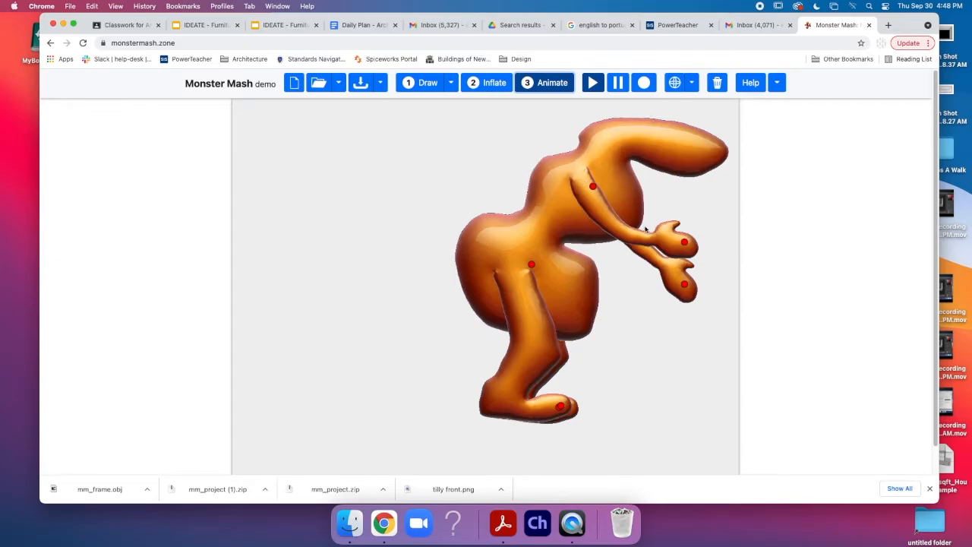
drag(615, 252, 543, 236)
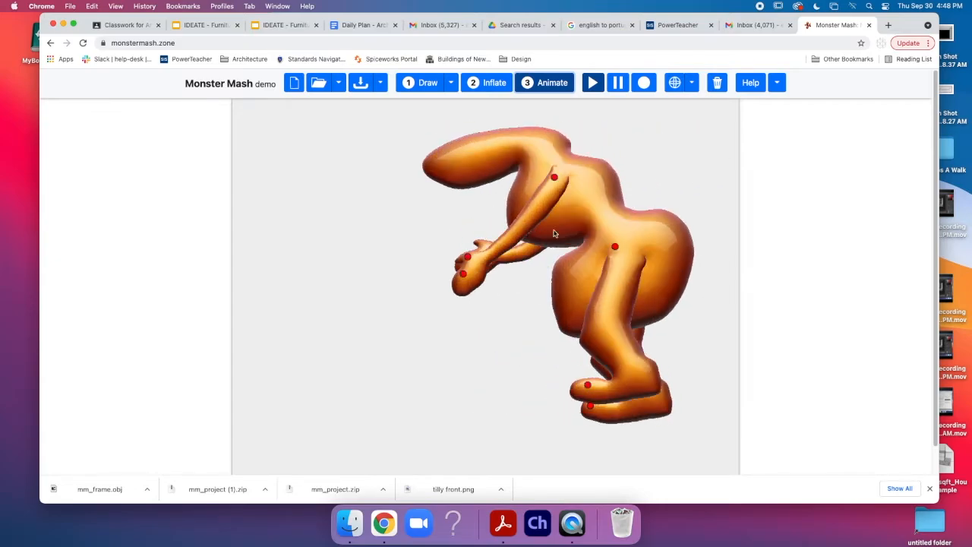
drag(615, 243, 612, 250)
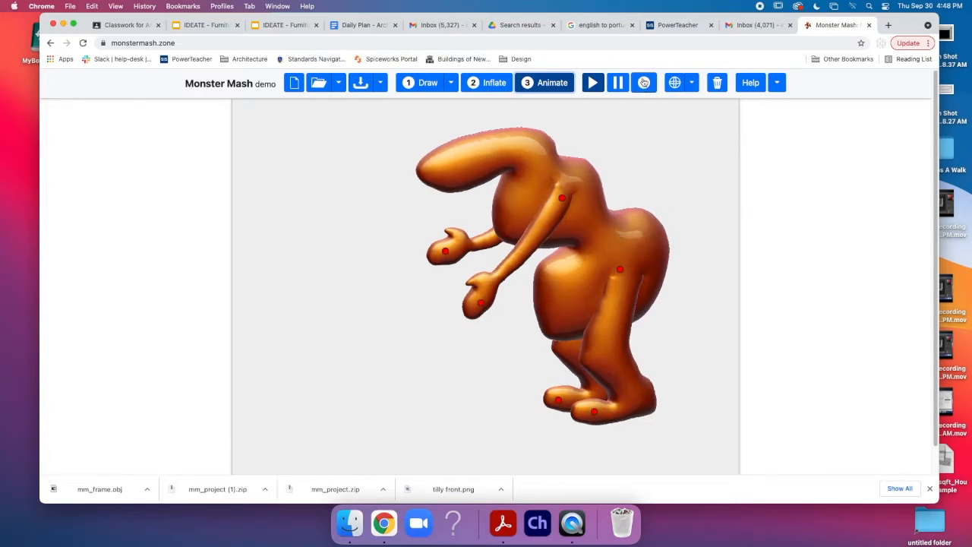
click(647, 85)
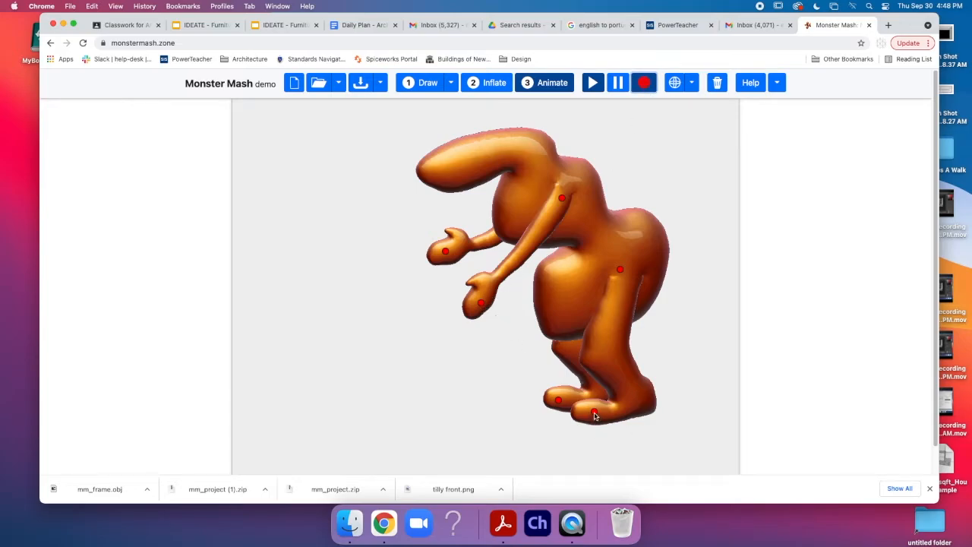
mouse_move(589, 415)
mouse_down()
mouse_move(543, 389)
mouse_move(481, 384)
mouse_move(457, 407)
mouse_move(495, 431)
mouse_move(588, 410)
mouse_up()
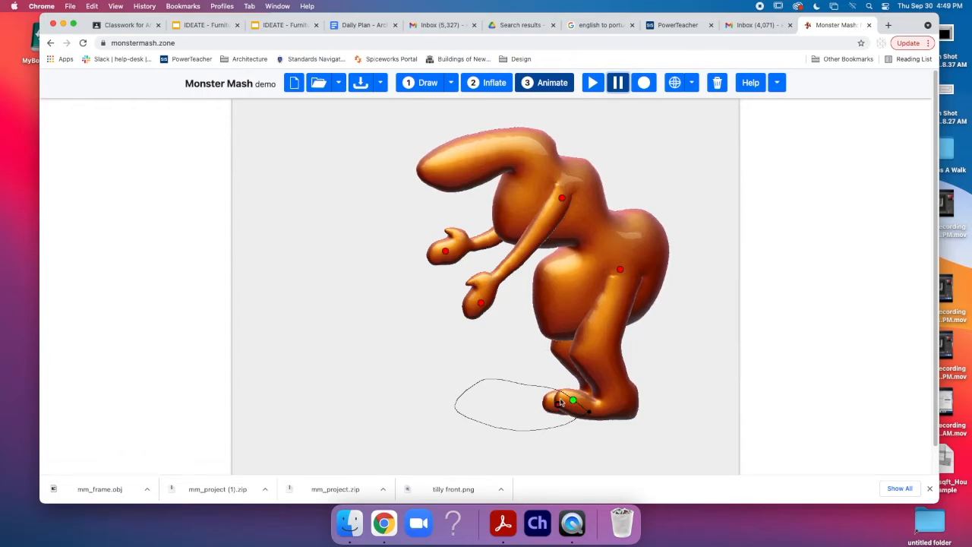
click(645, 84)
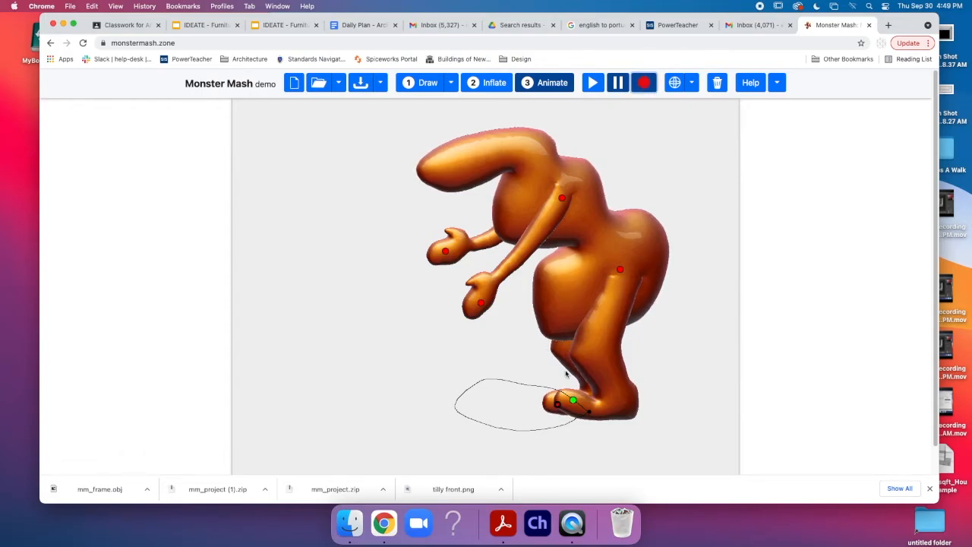
mouse_move(555, 408)
mouse_down()
mouse_move(617, 410)
mouse_move(663, 370)
mouse_move(624, 362)
mouse_move(546, 372)
mouse_move(519, 387)
mouse_move(568, 411)
mouse_move(644, 400)
mouse_move(627, 347)
mouse_move(531, 372)
mouse_move(528, 393)
mouse_move(558, 404)
mouse_up()
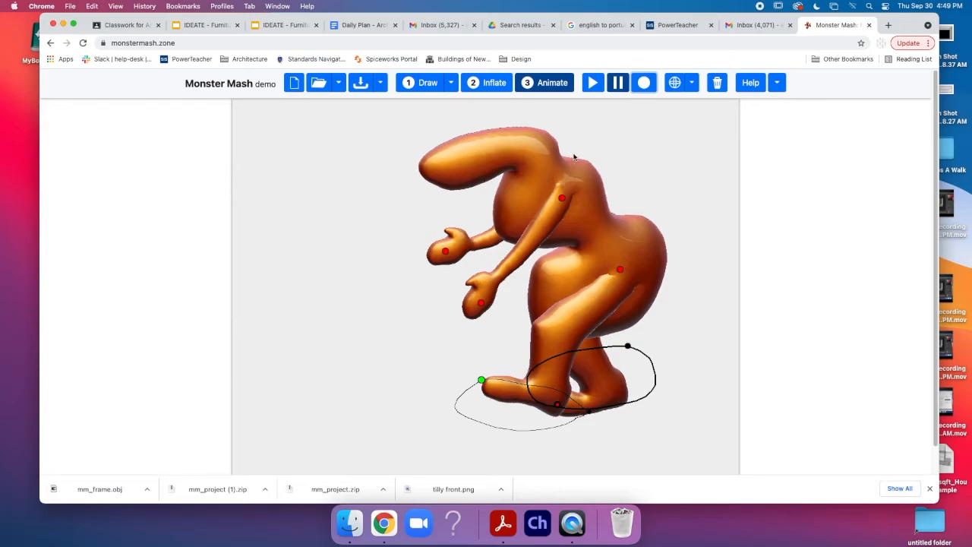
Record a looping swing for the near hand's control pin and a wider loop for the far hand's pin.
click(642, 85)
mouse_move(479, 306)
mouse_down()
mouse_move(501, 322)
mouse_move(627, 348)
mouse_move(710, 327)
mouse_move(546, 326)
mouse_move(471, 304)
mouse_up()
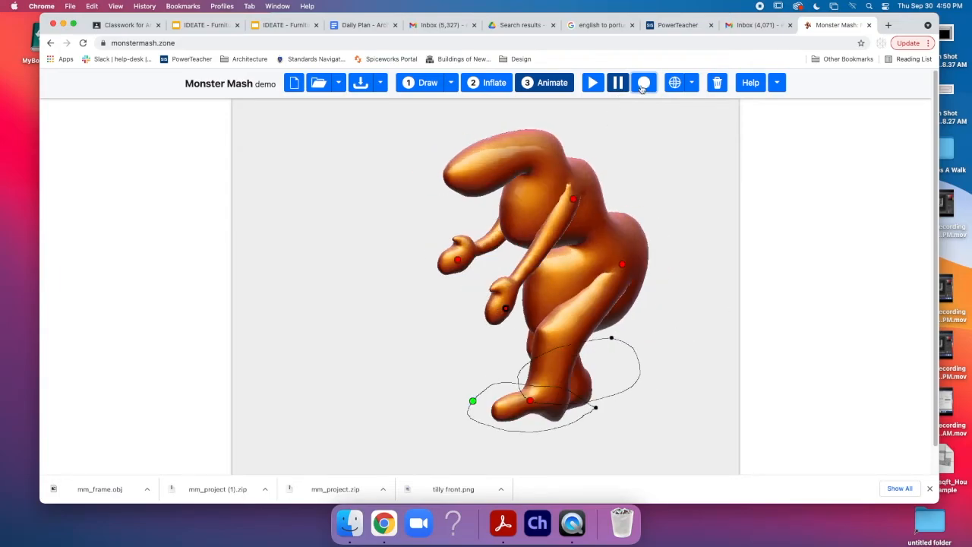
mouse_move(506, 308)
mouse_down()
mouse_move(498, 243)
mouse_move(531, 163)
mouse_move(575, 190)
mouse_move(506, 308)
mouse_up()
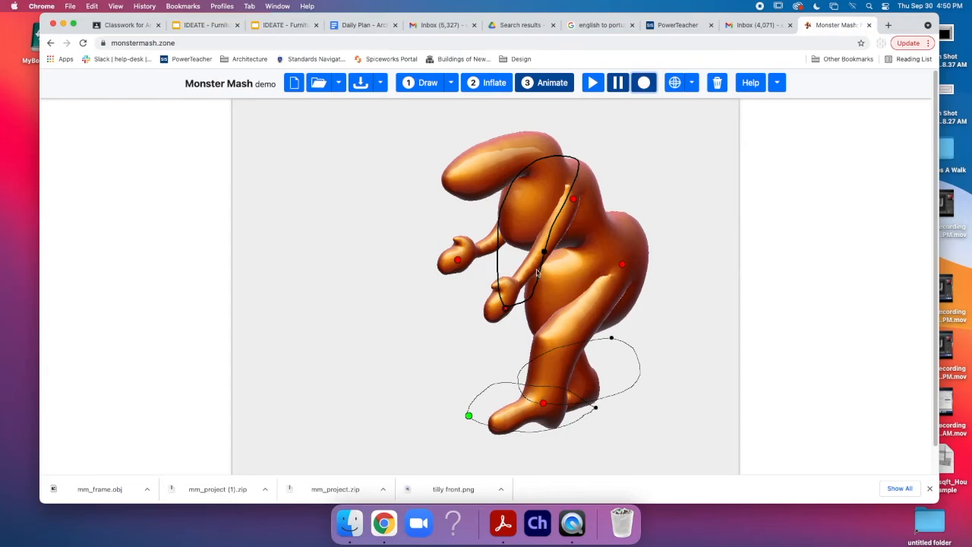
click(643, 83)
mouse_move(459, 264)
mouse_down()
mouse_move(508, 276)
mouse_move(594, 240)
mouse_move(643, 154)
mouse_move(542, 137)
mouse_move(456, 159)
mouse_move(409, 231)
mouse_move(456, 260)
mouse_up()
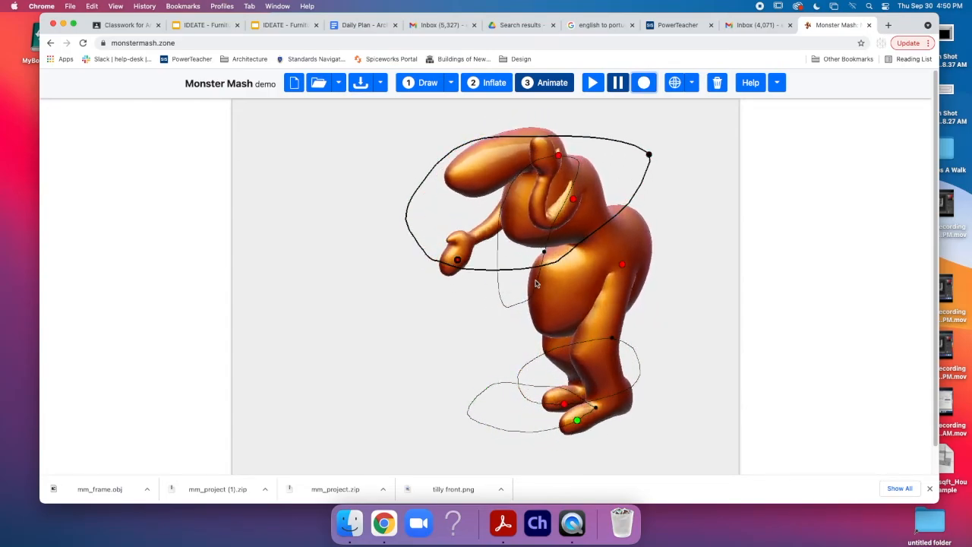
Play the recorded animation and watch the moving monster from both sides.
drag(654, 339, 621, 359)
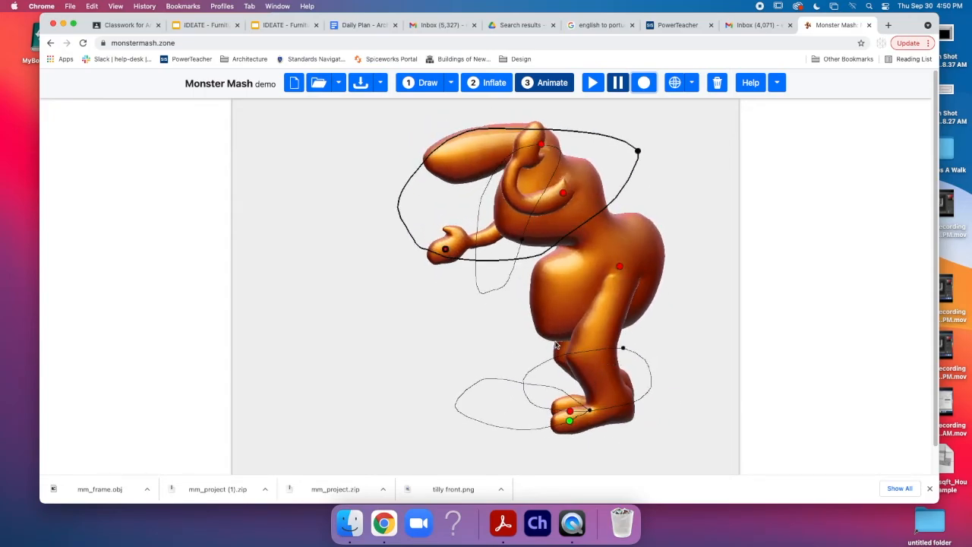
click(594, 84)
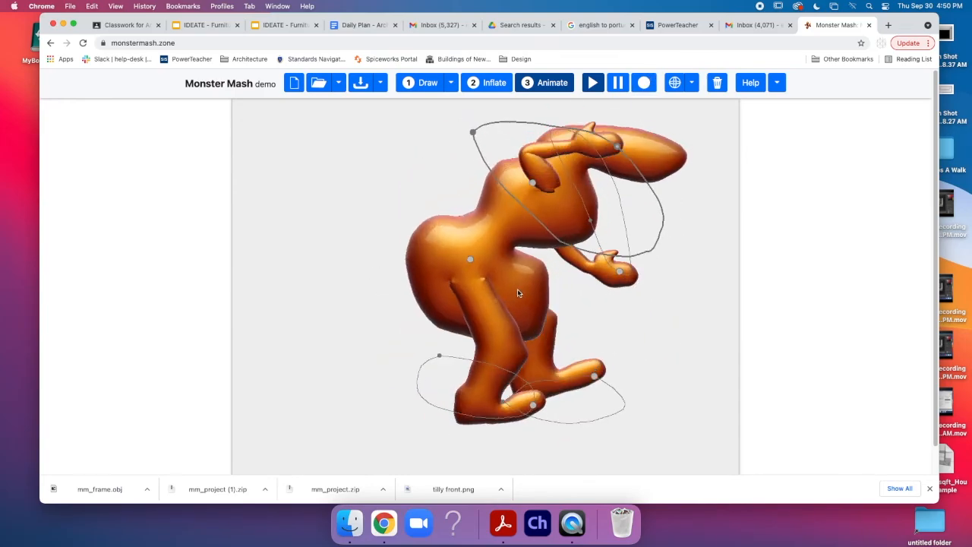
drag(498, 299, 555, 302)
drag(434, 303, 562, 283)
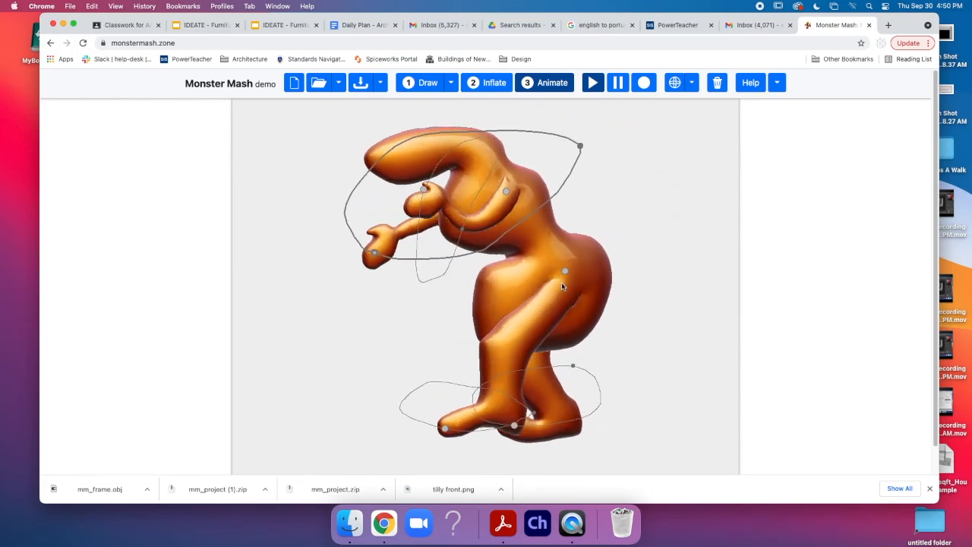